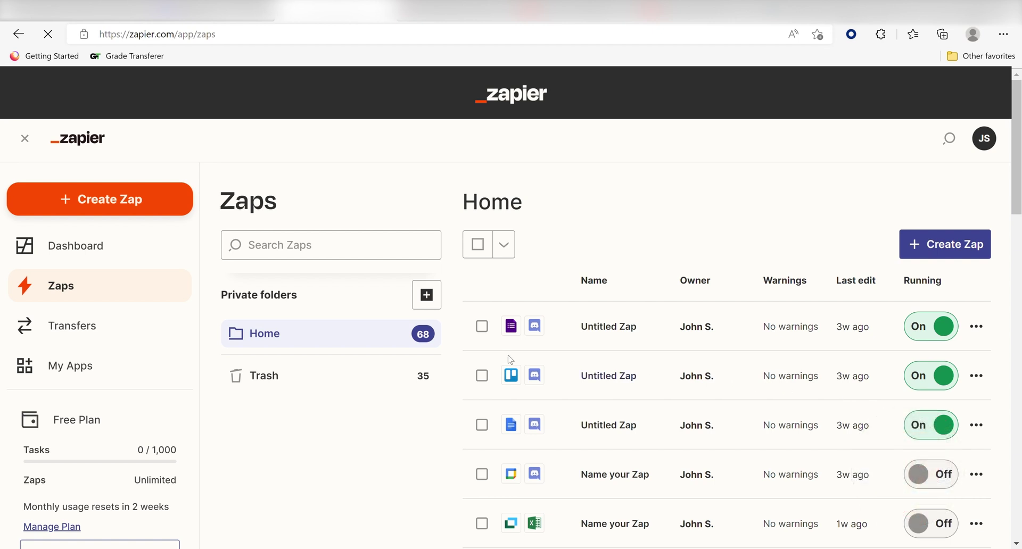
Start a new Zap draft from the Zaps home page.
click(161, 210)
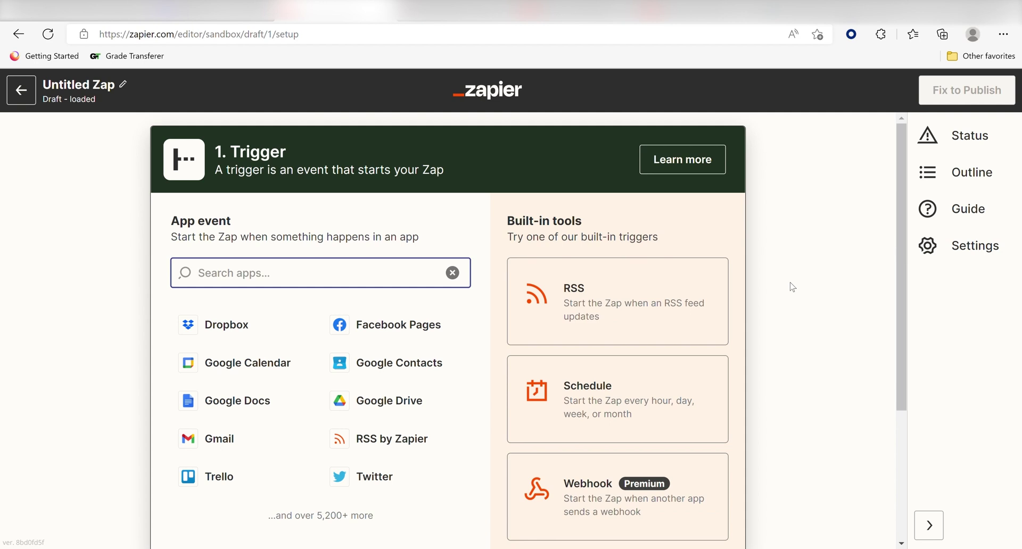
Set the trigger to SoundCloud's 'New Track I Like' event and begin connecting an account.
text(soundcloud)
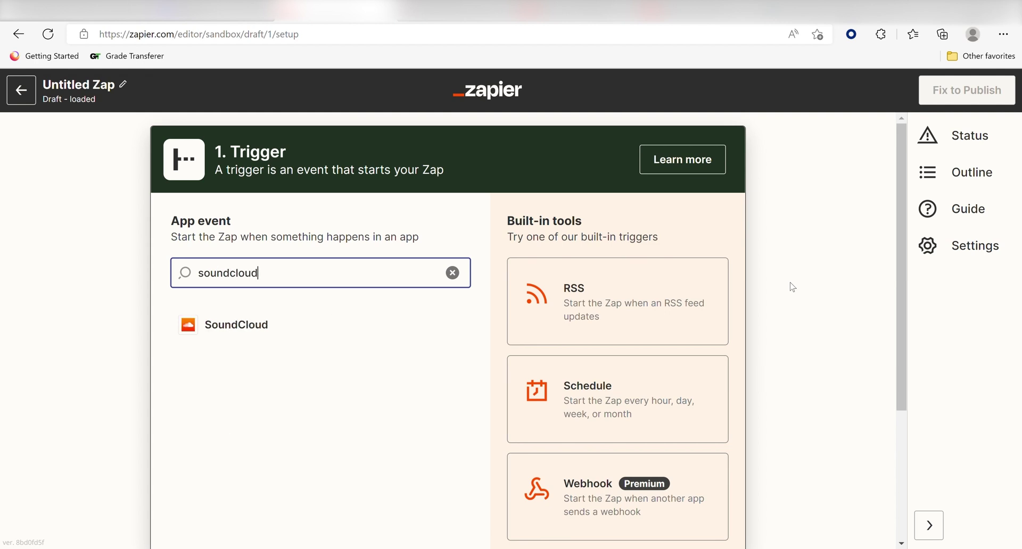
click(291, 332)
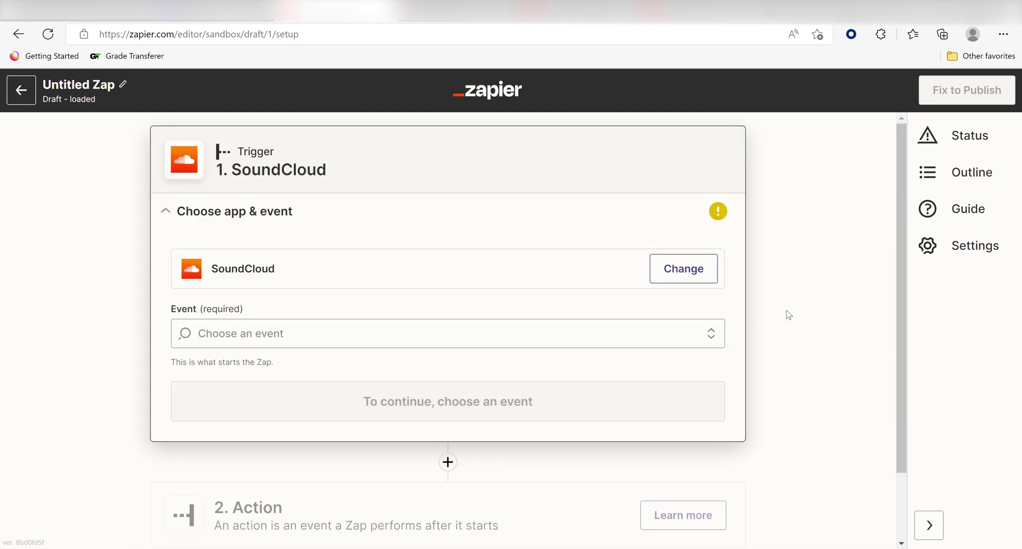
click(707, 340)
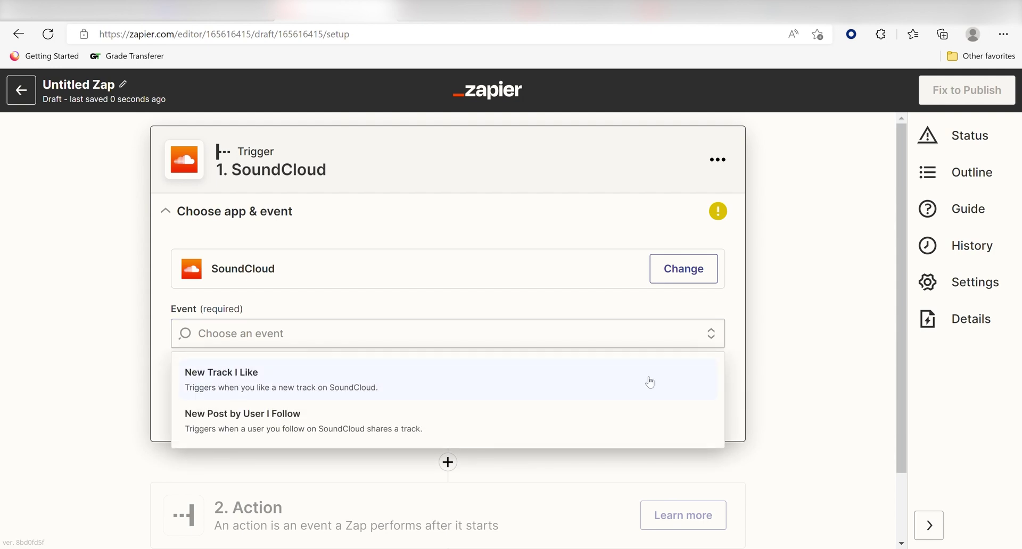
click(649, 382)
click(621, 410)
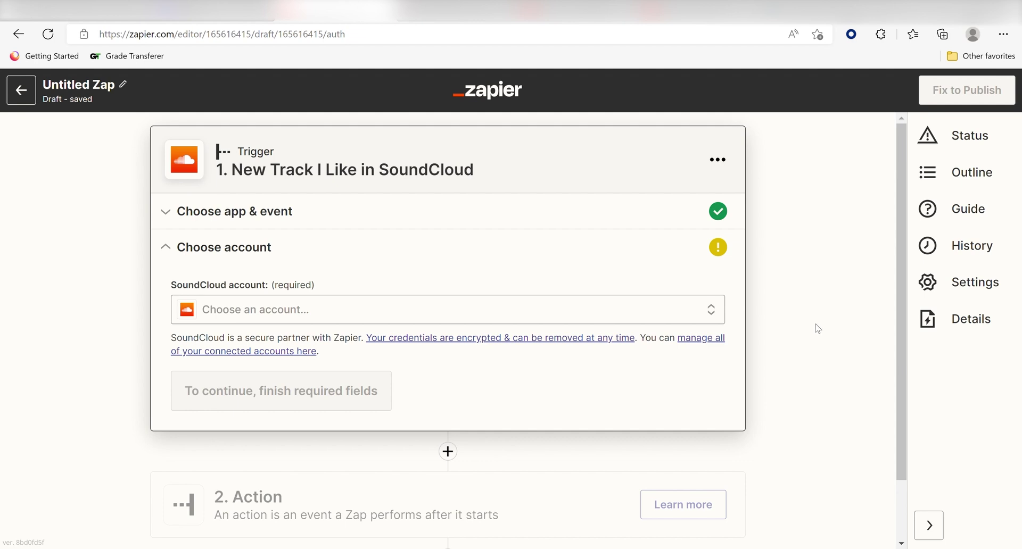
click(669, 317)
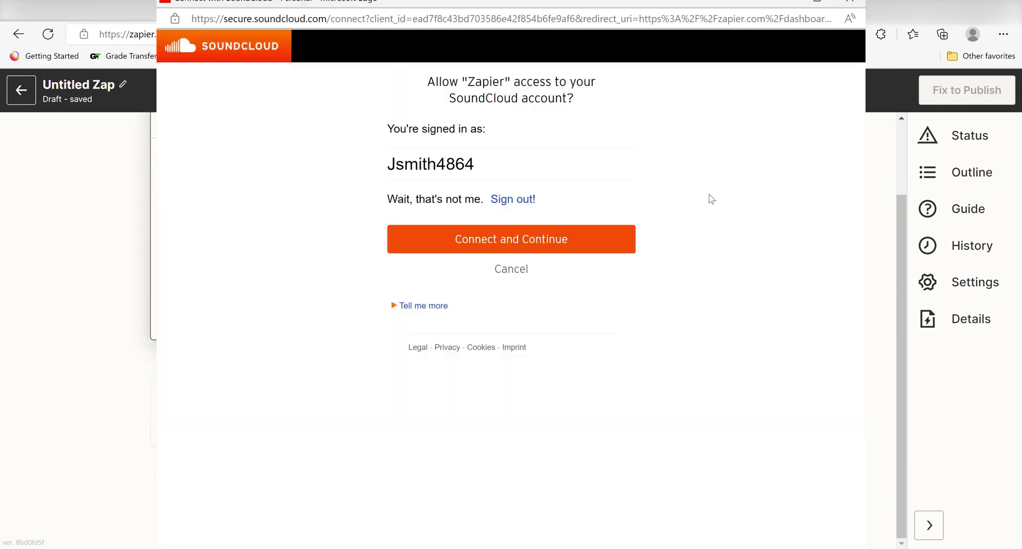
Authorize the SoundCloud account and test the trigger to pull a sample liked track.
click(518, 244)
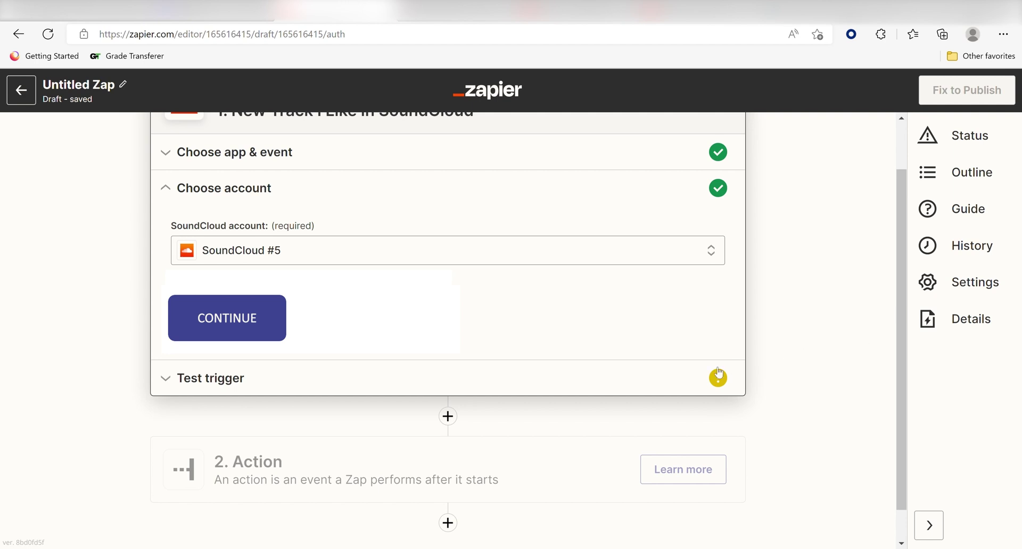
click(650, 386)
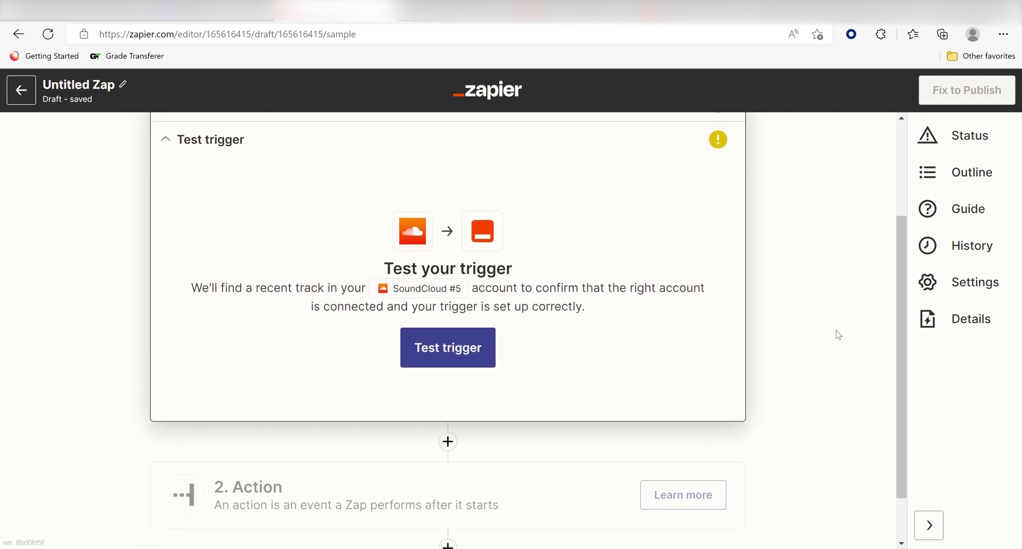
scroll(838, 335, up, 1)
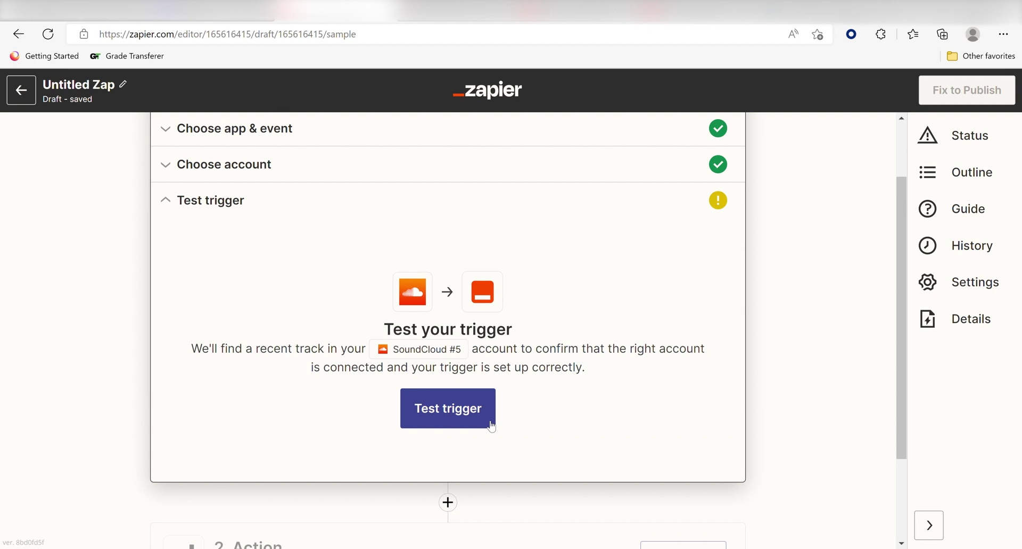
click(452, 413)
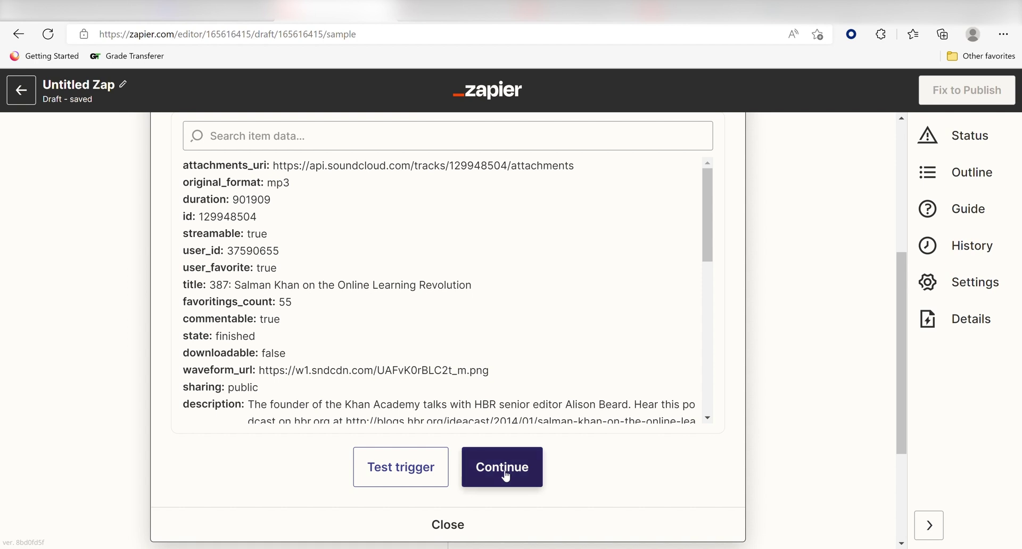
click(502, 467)
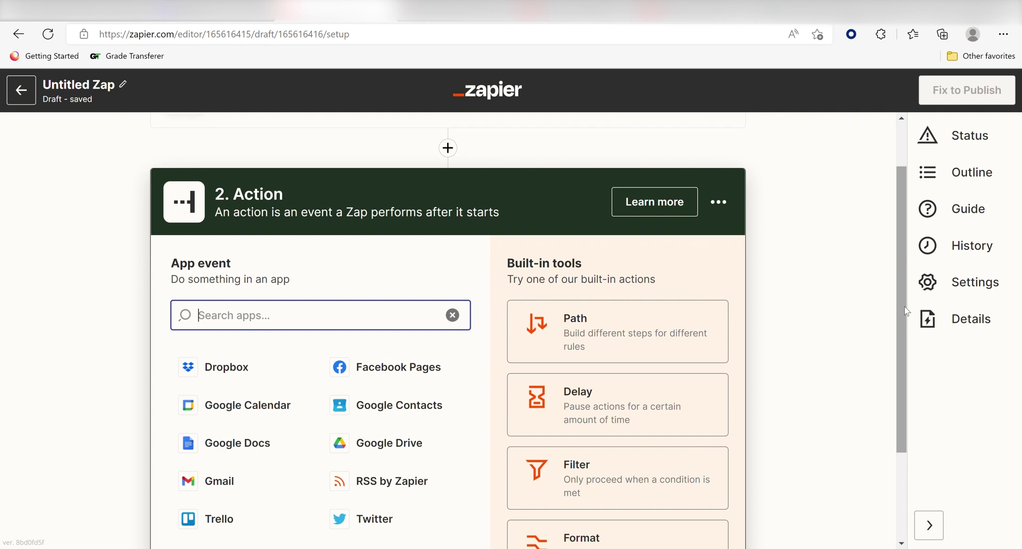
Make the action Discord's 'Send Channel Message' event.
text(discord)
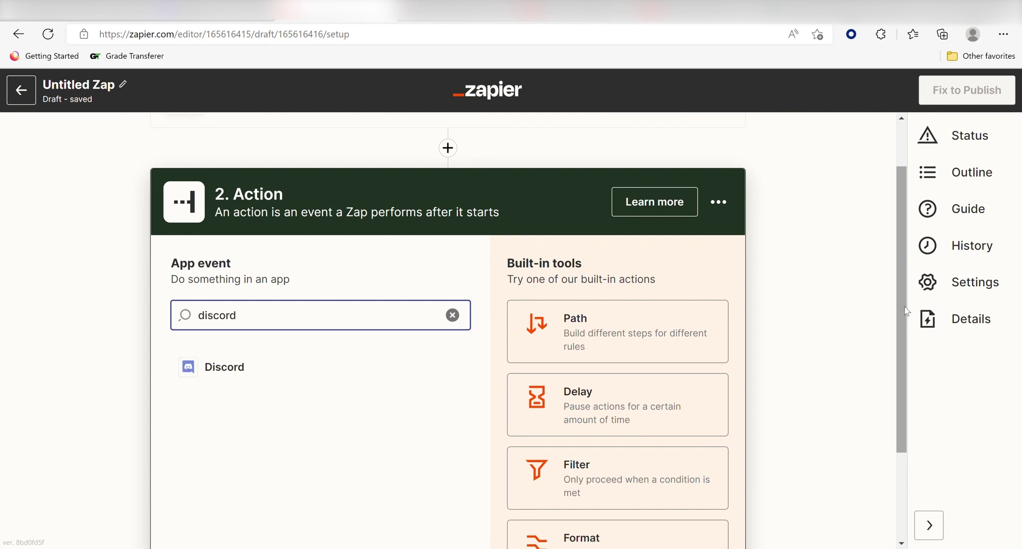
key(Return)
click(710, 376)
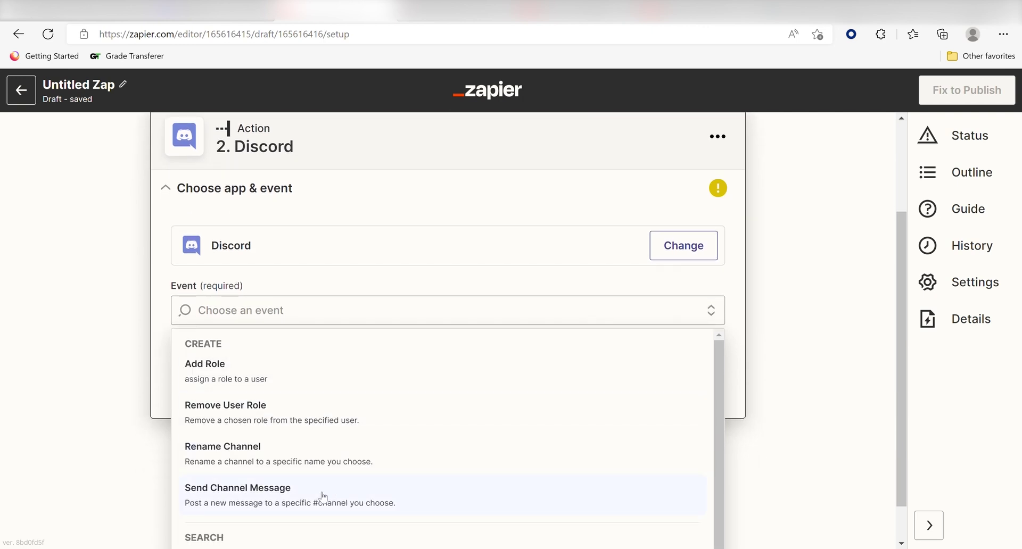
click(323, 496)
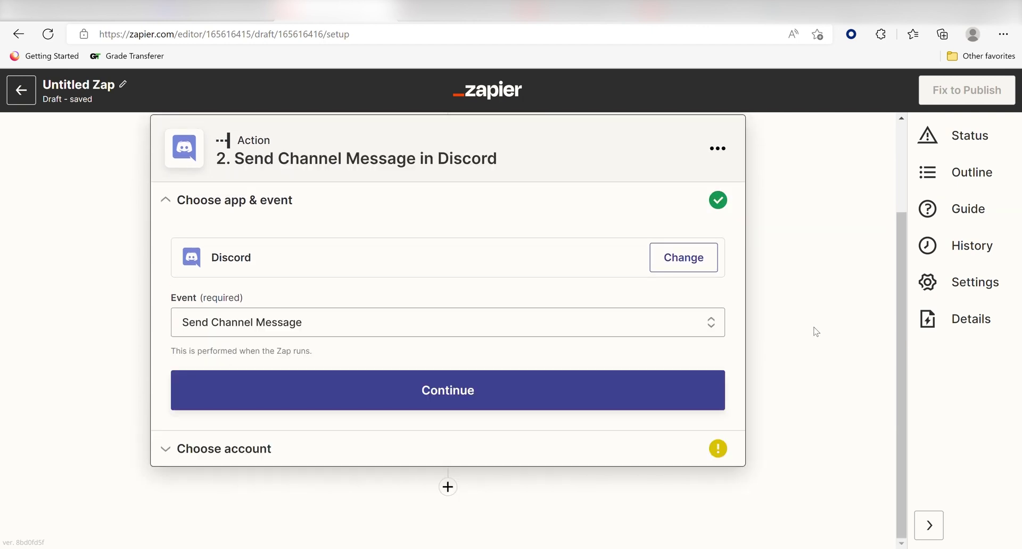
click(558, 400)
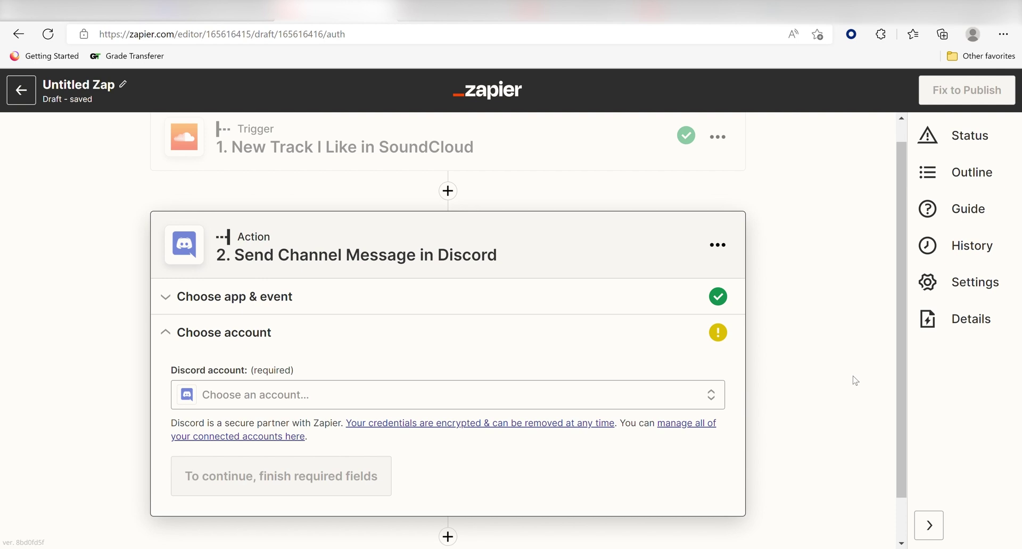
Connect a Discord account with Zapier's bot authorized on the zipzapzopier's tunes server.
click(447, 395)
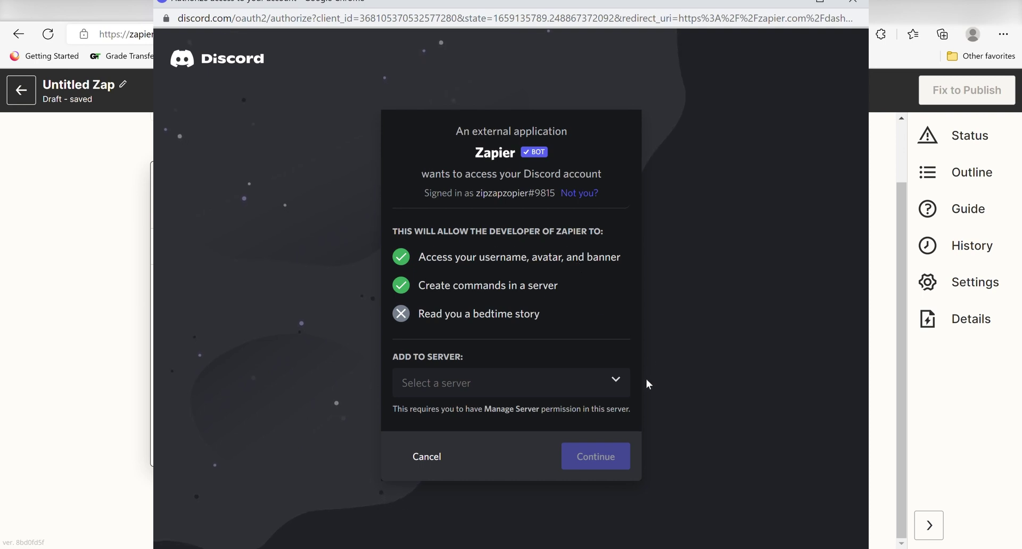
click(613, 381)
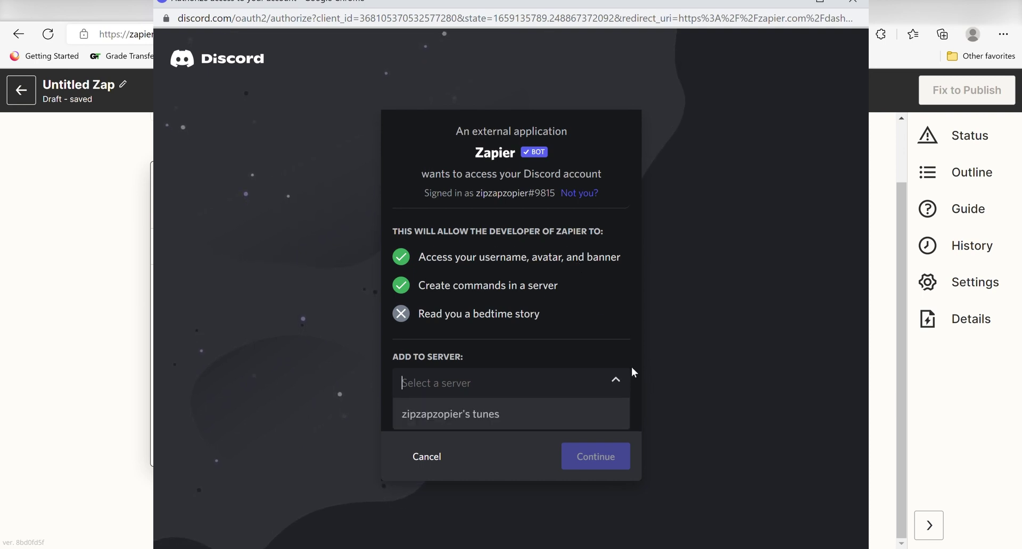
click(599, 410)
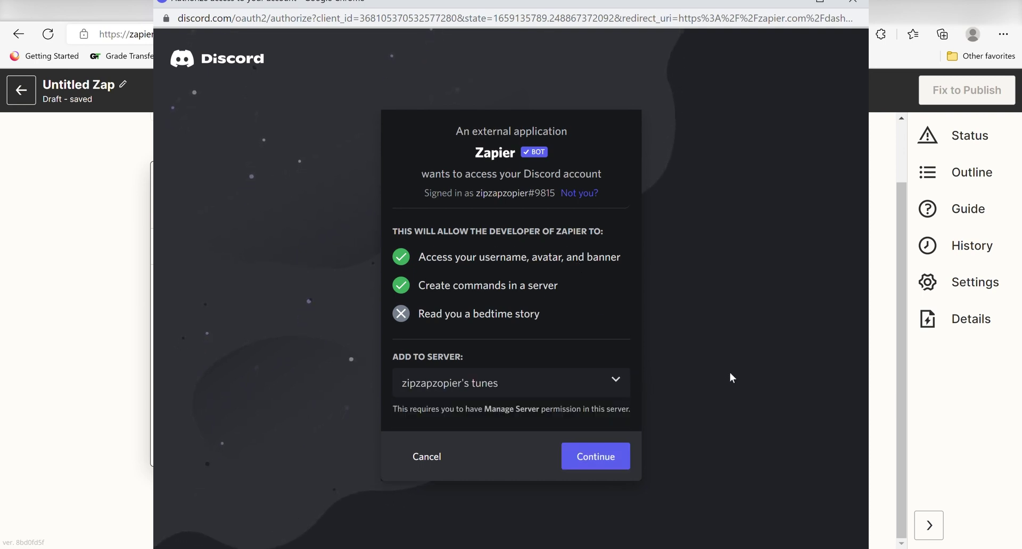
click(612, 455)
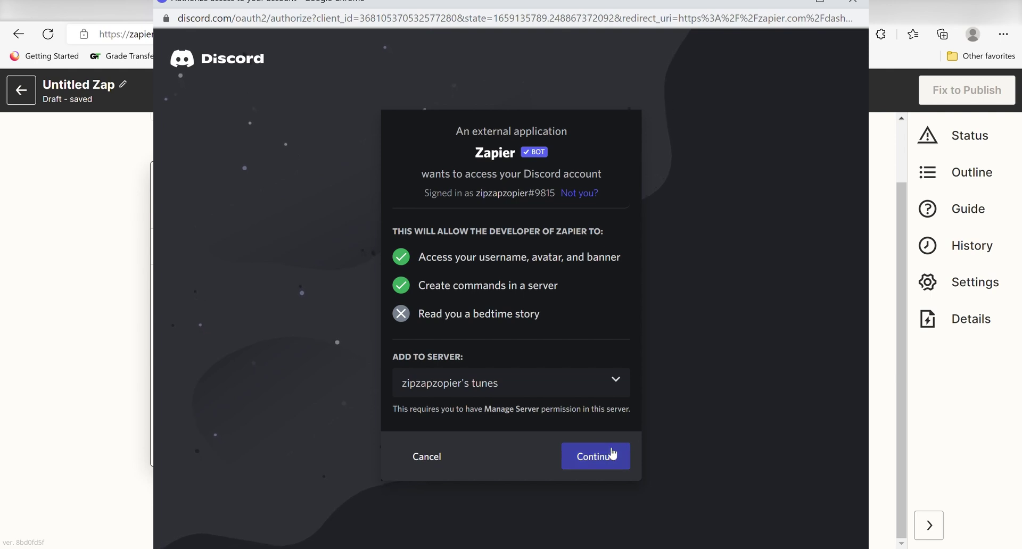
click(549, 460)
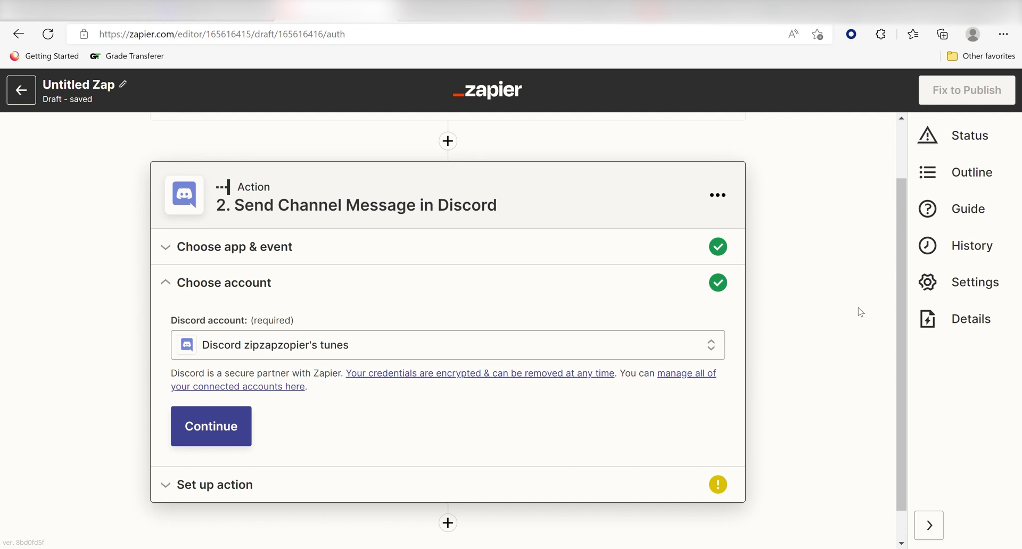
Confirm the Discord account and choose the general channel for messages.
click(230, 449)
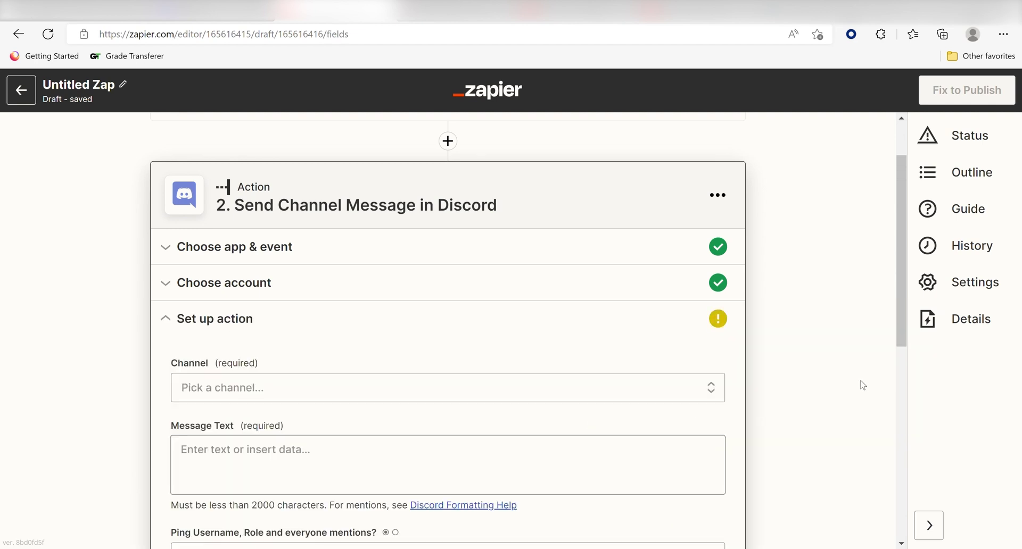
scroll(863, 385, down, 2)
scroll(854, 368, down, 1)
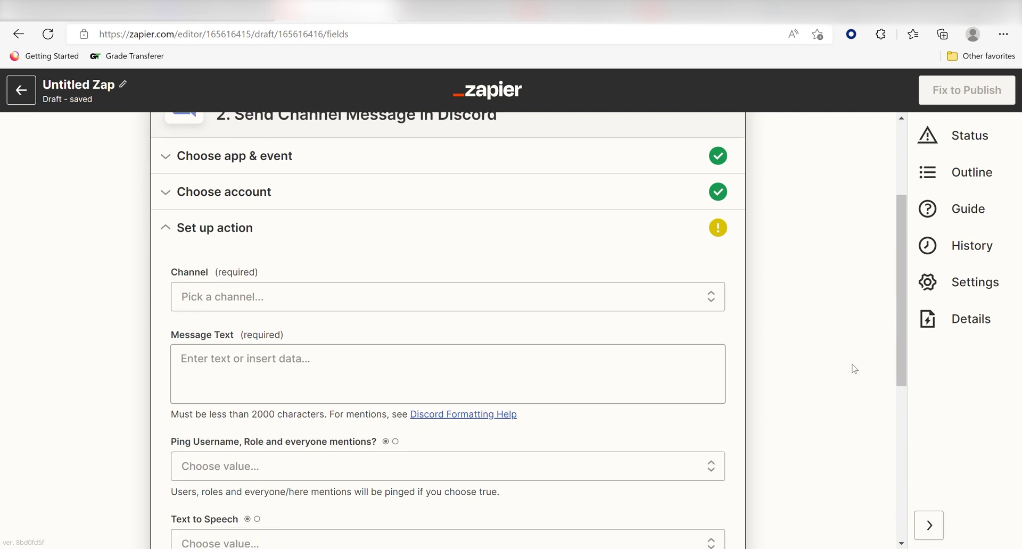
scroll(830, 362, down, 1)
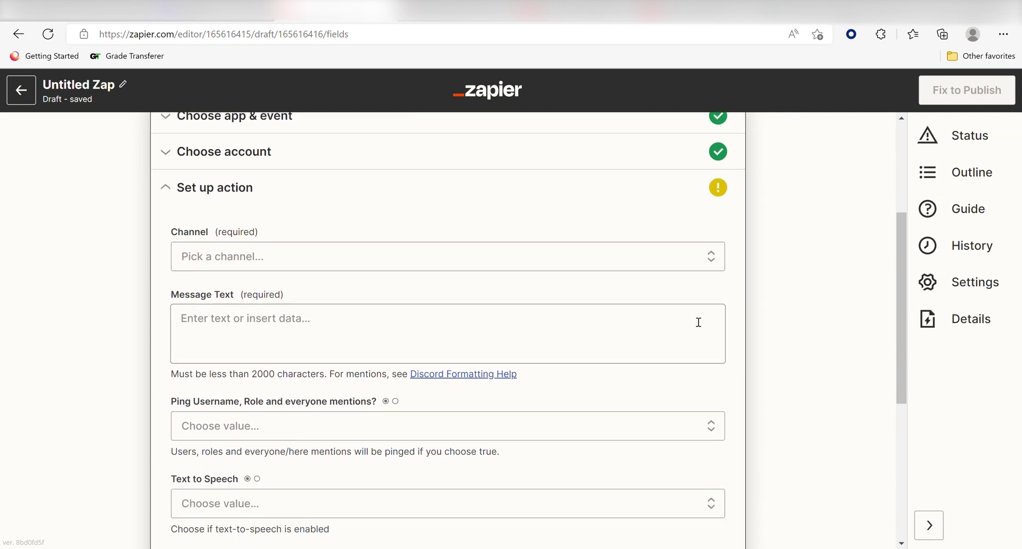
click(532, 260)
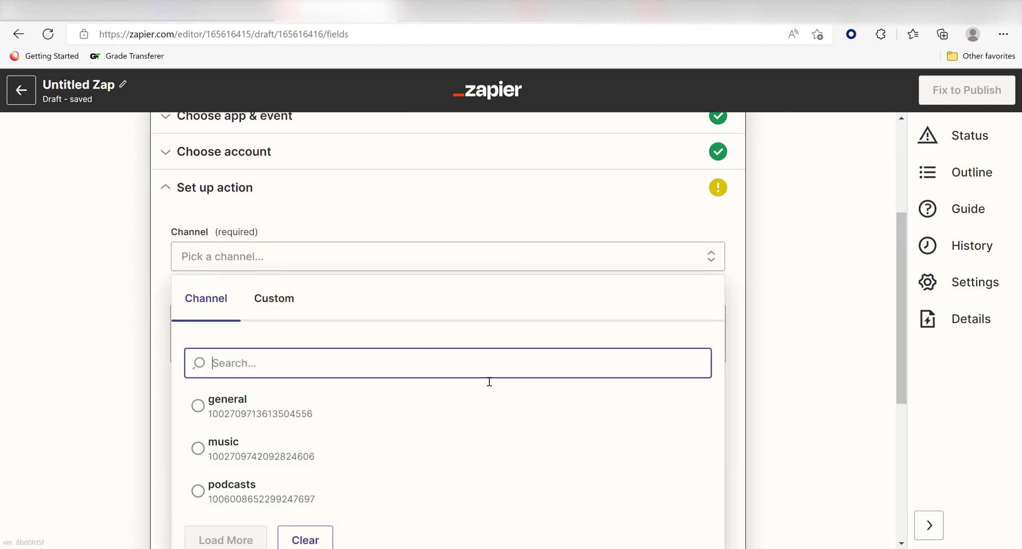
click(295, 409)
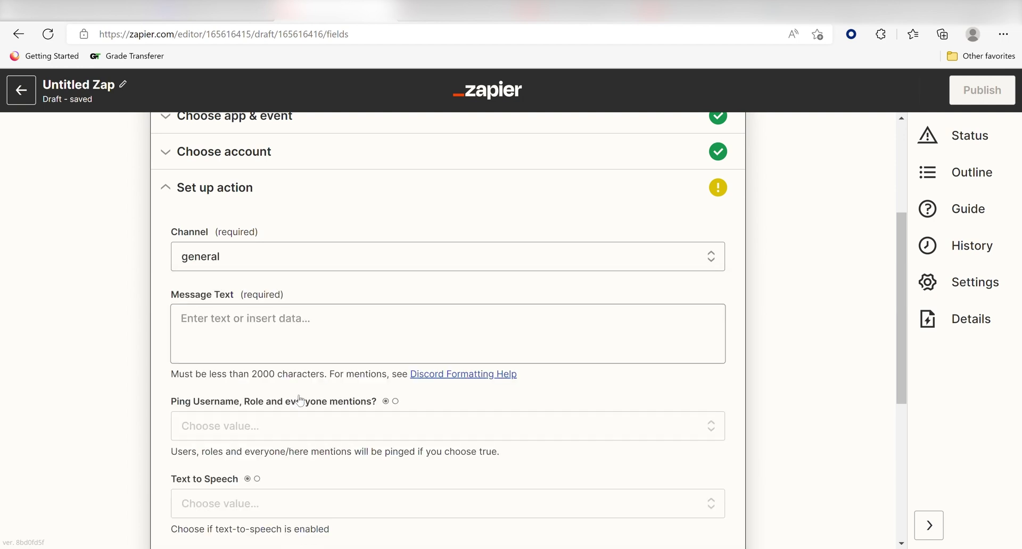
Write the message 'Check out this great song I found on soundcloud!' with the track Title.
click(404, 316)
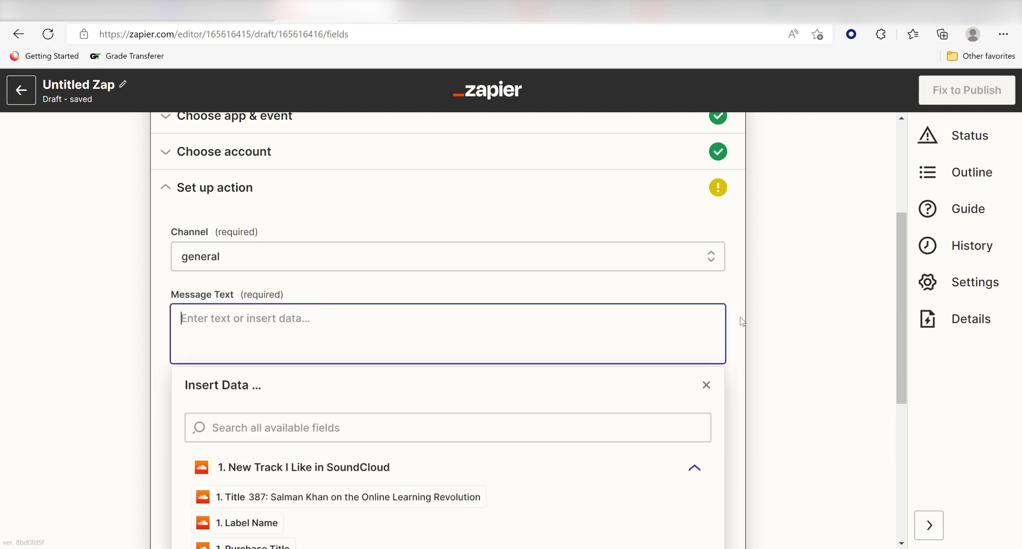
text(Check out this great son)
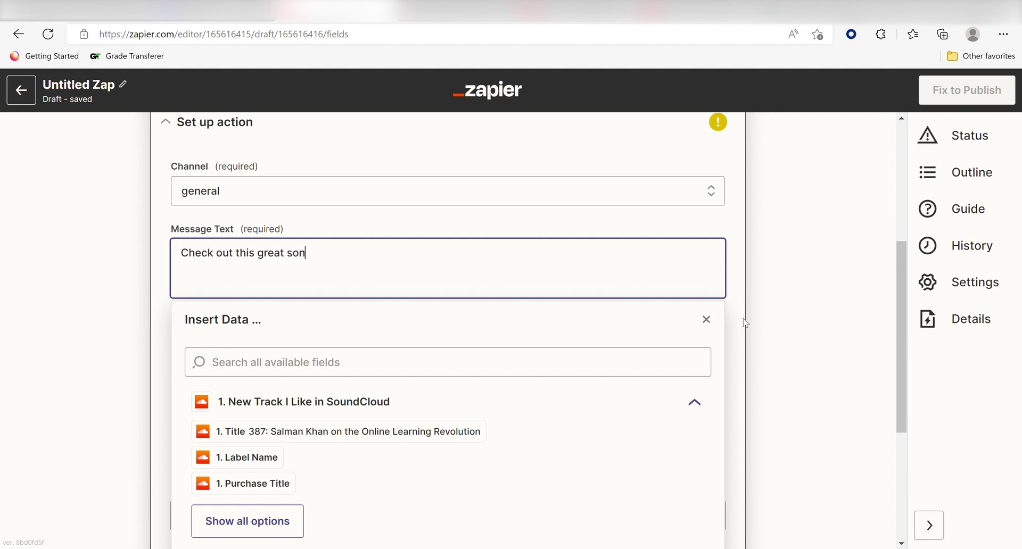
text(g I found on soundcloud!)
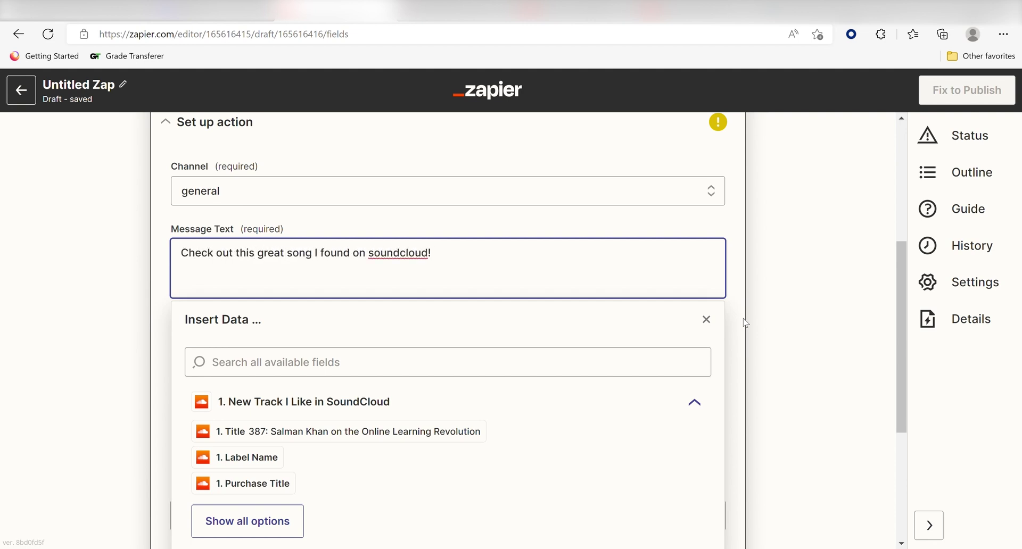
click(441, 434)
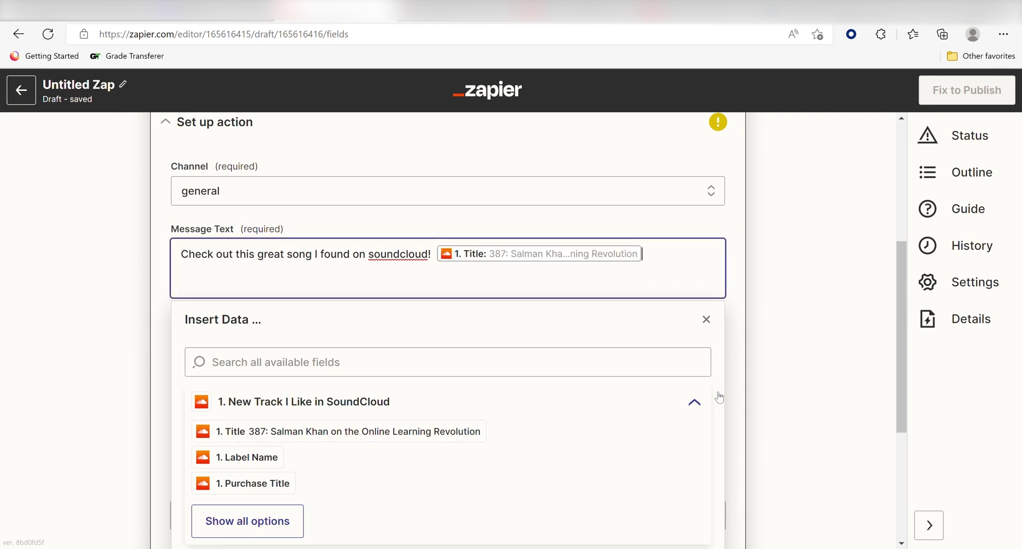
click(833, 319)
scroll(833, 319, down, 2)
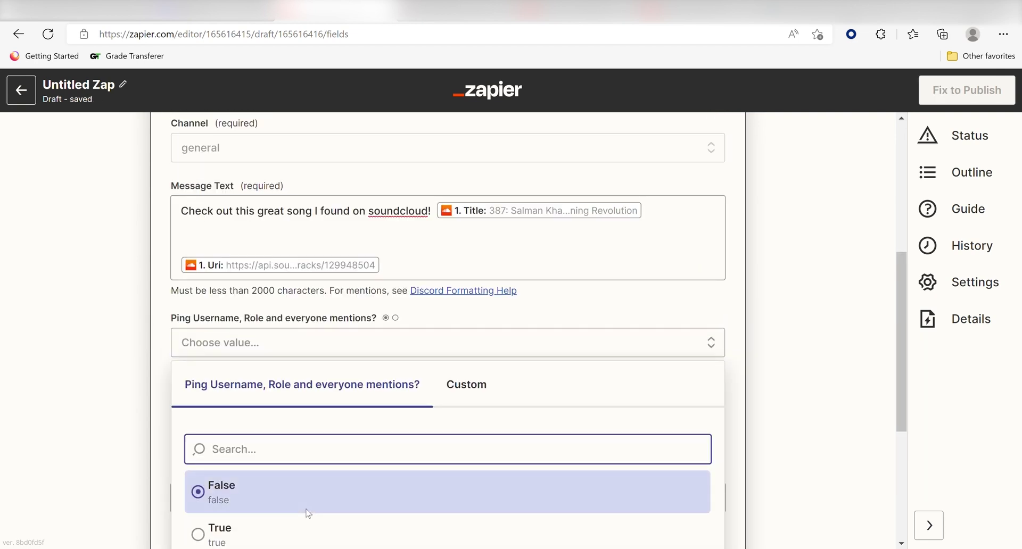
Set mention pinging to False and the bot name to SoundBot.
click(307, 511)
scroll(764, 385, down, 3)
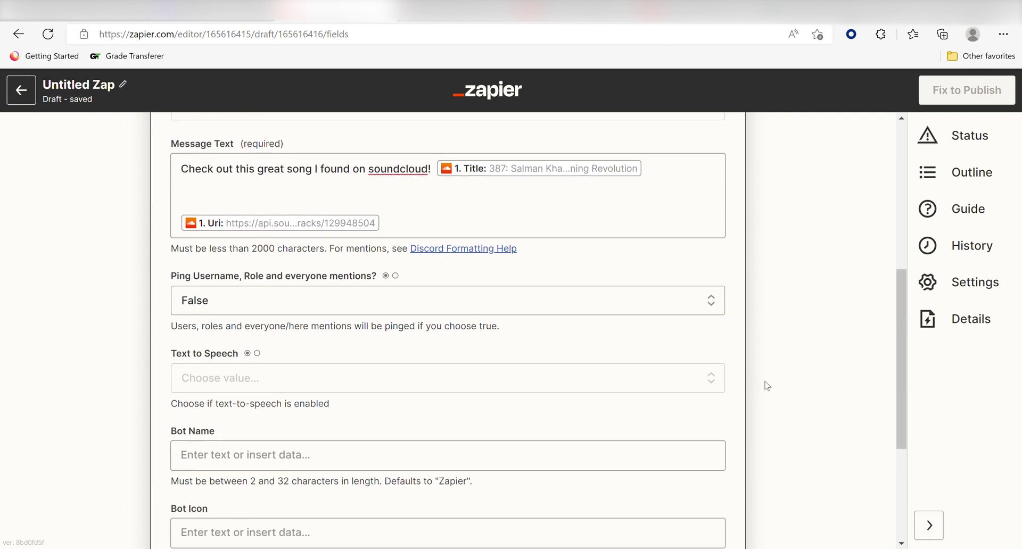
click(447, 374)
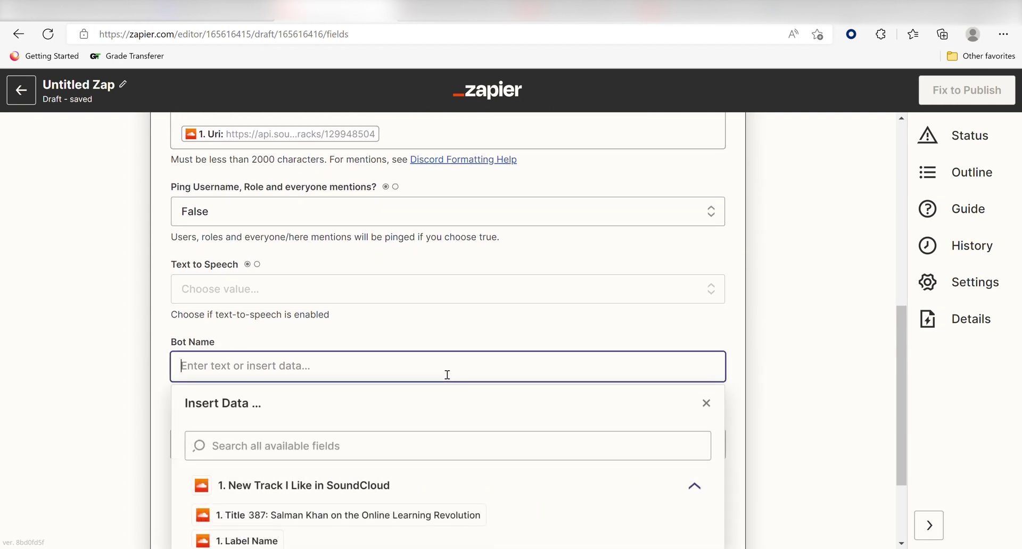
text(Sound)
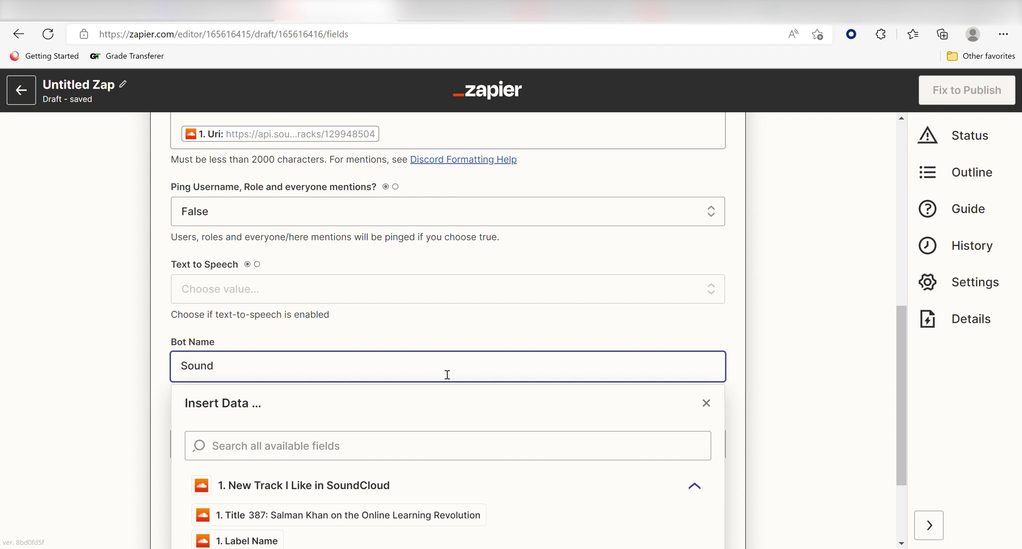
text(Bot)
click(797, 322)
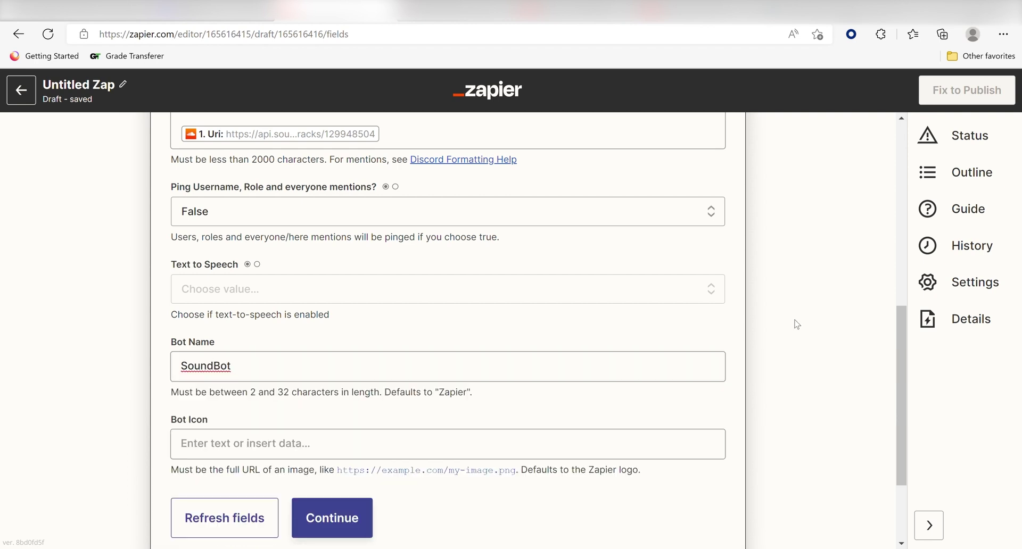
scroll(796, 324, down, 2)
click(332, 452)
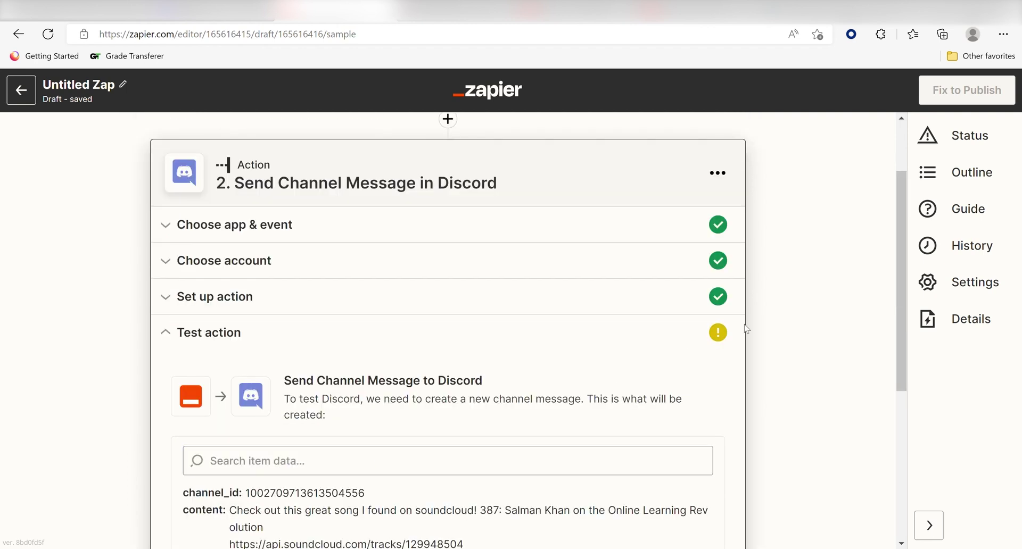
Send a test song message to Discord's general channel as SoundBot.
scroll(825, 298, down, 2)
scroll(825, 298, down, 2)
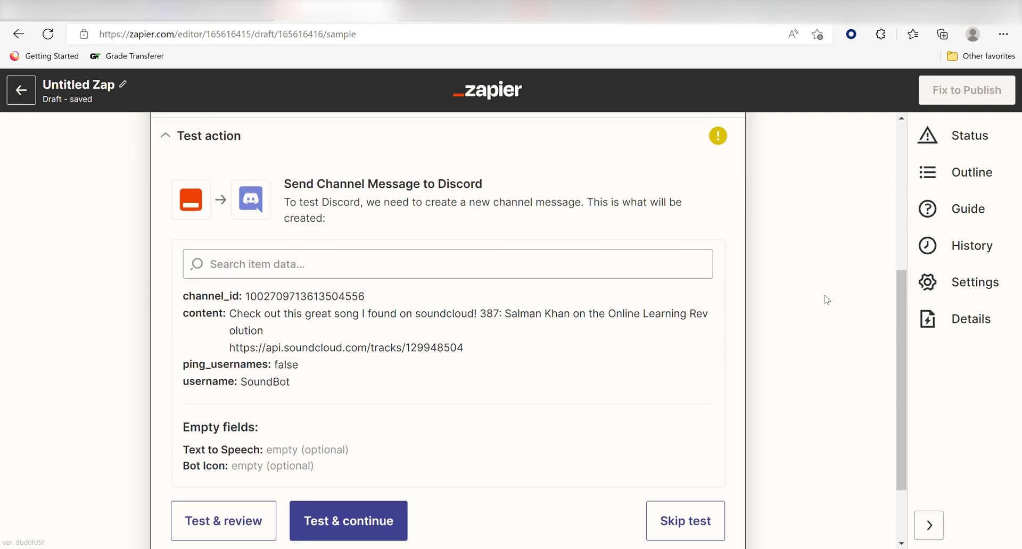
click(251, 463)
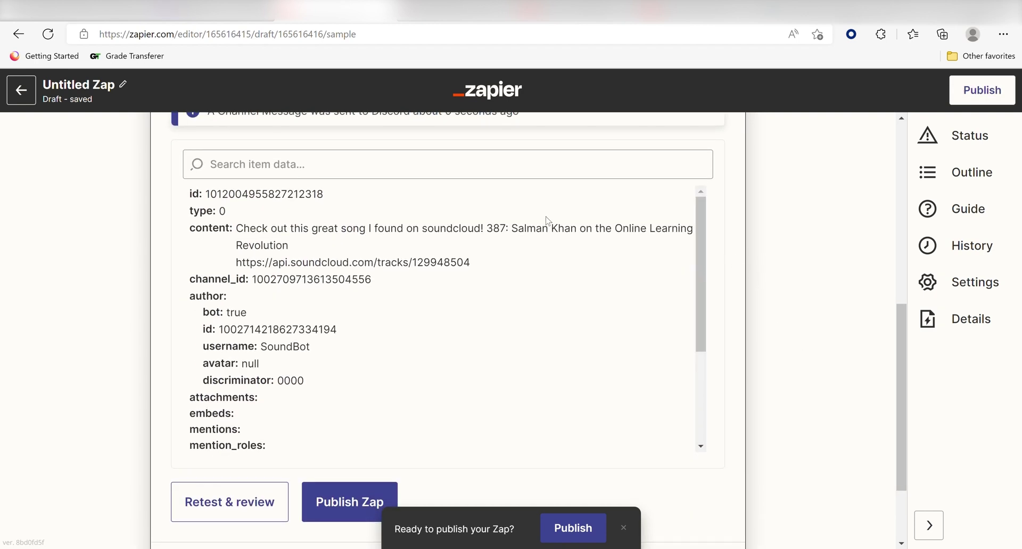
Switch to Discord to view SoundBot's song message in #general.
click(217, 19)
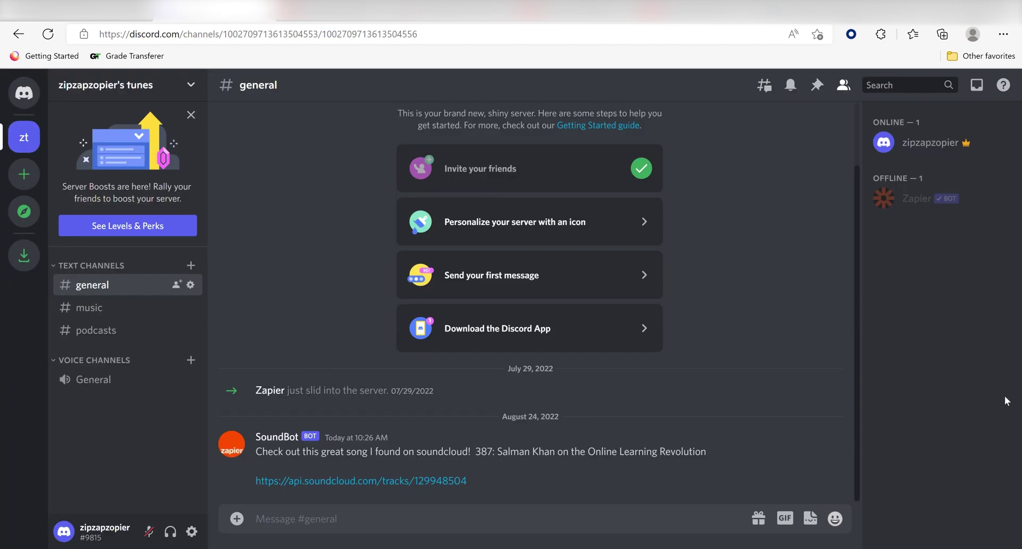